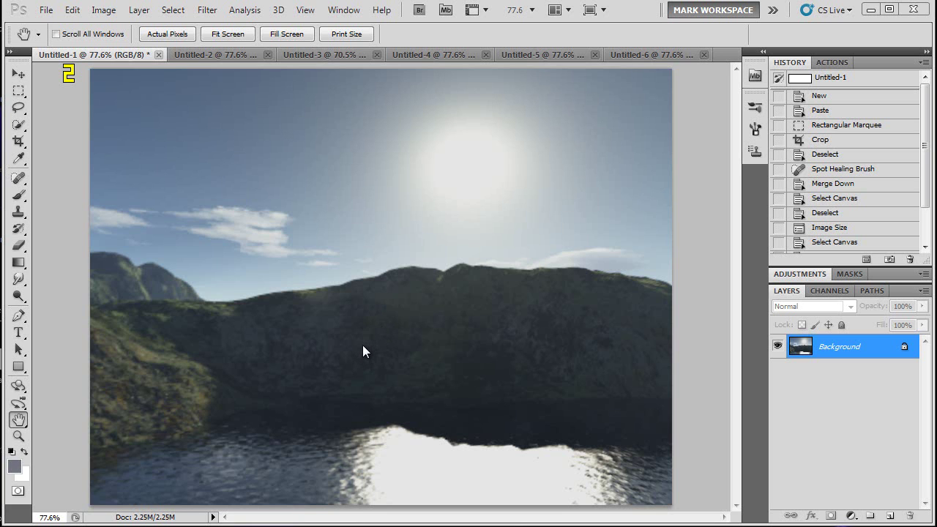
- Compare Untitled-2's original block colours against Untitled-1, then restore the blocks to desaturated grey
left_click(191, 55)
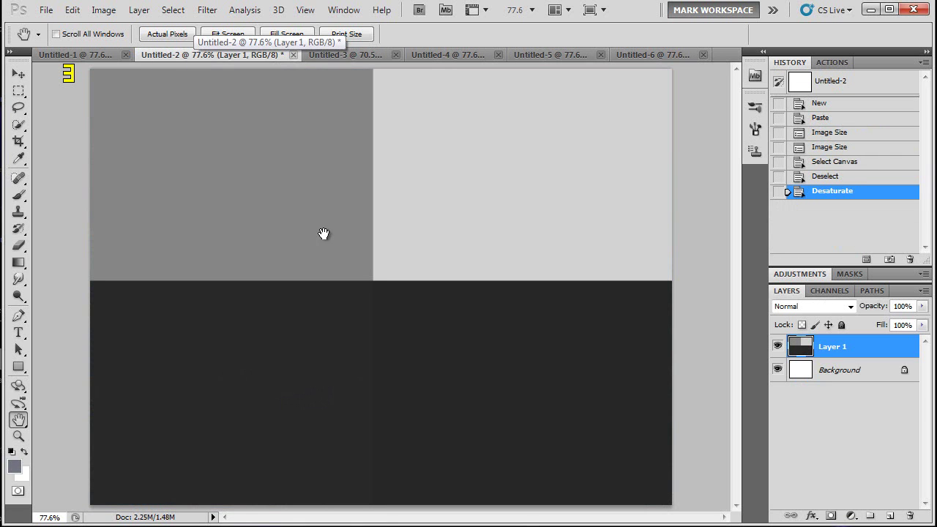
key("ctrl+z")
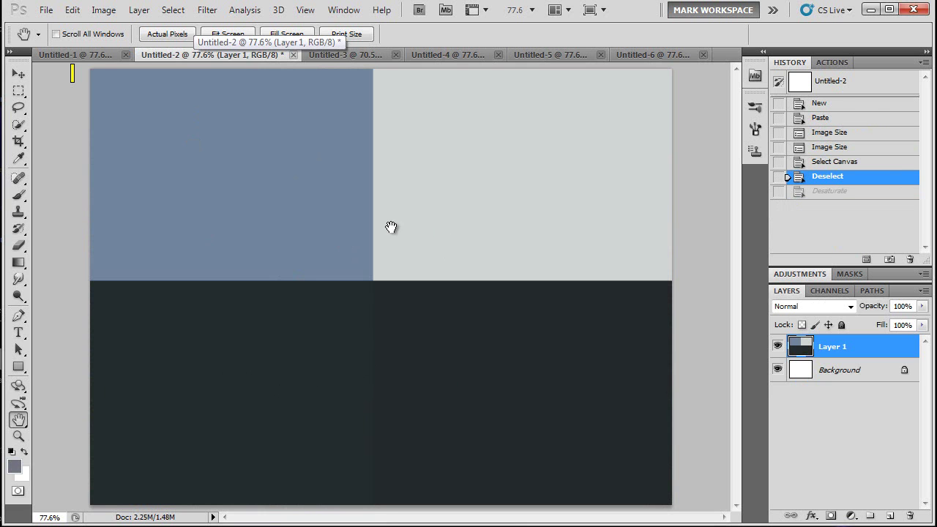
left_click(91, 56)
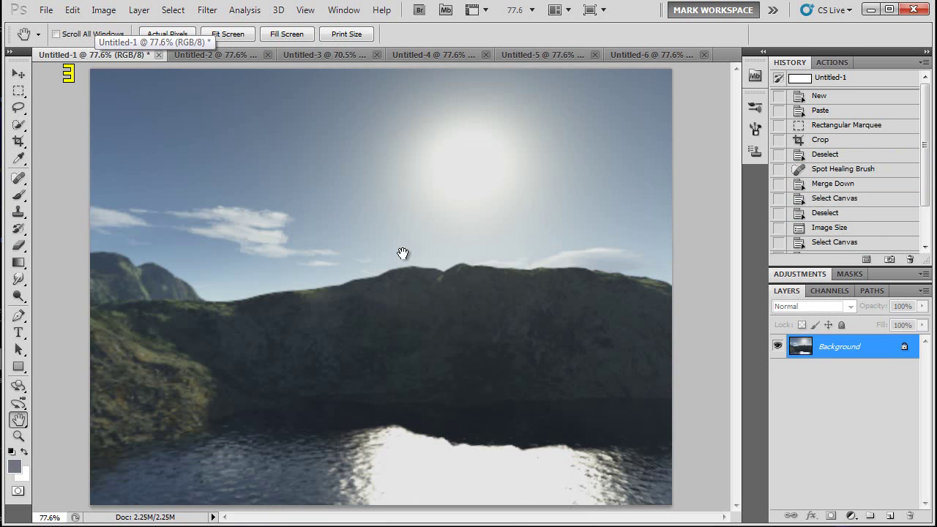
left_click(223, 60)
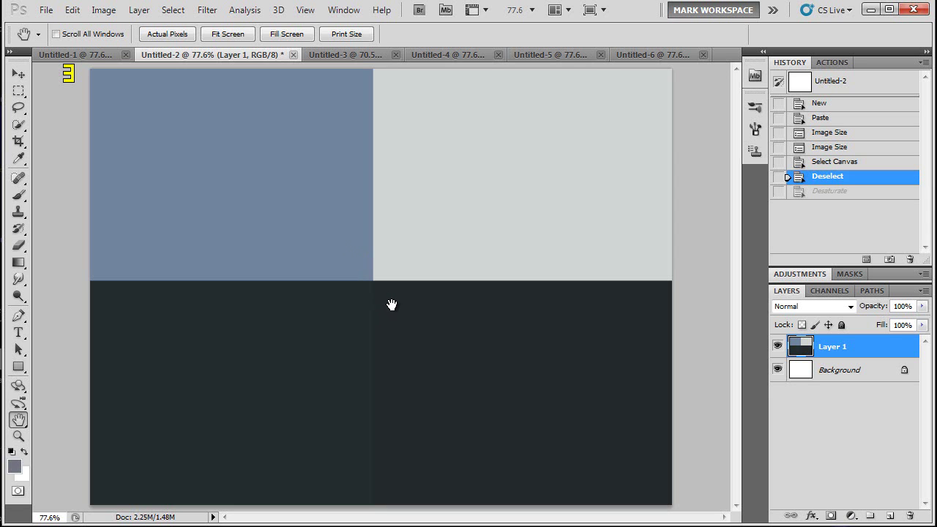
key("ctrl+z")
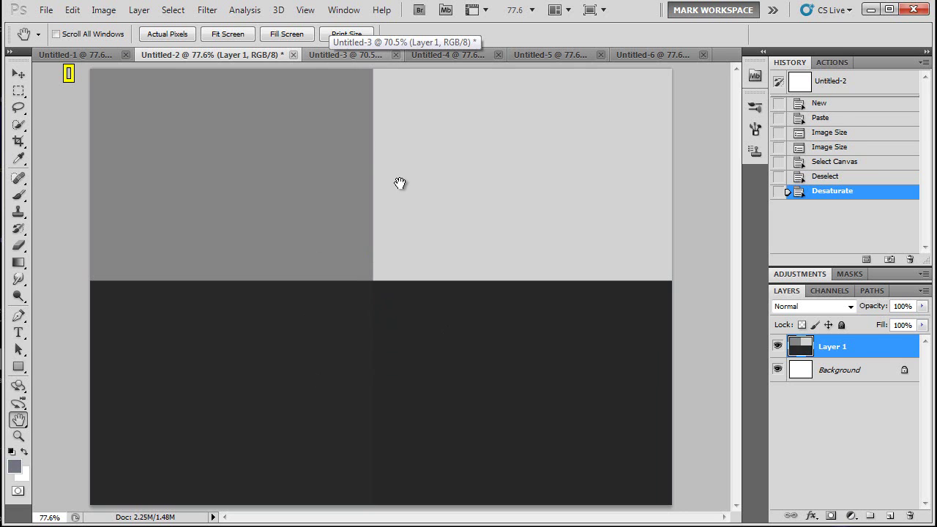
- Bring up Untitled-3, the desaturated, heavily Gaussian-blurred grey stage
left_click(331, 53)
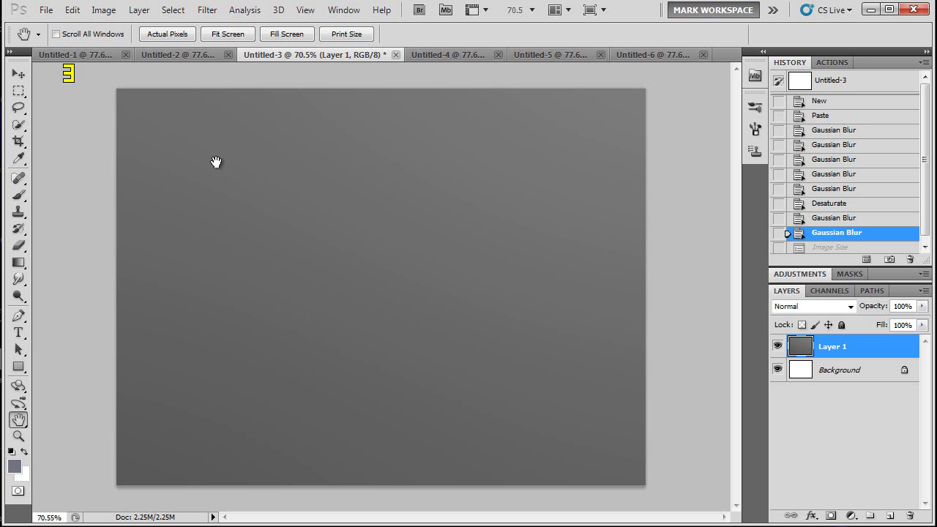
- Glance at the original Untitled-1 landscape, then show the Levels-darkened Untitled-4 night scene
left_click(87, 57)
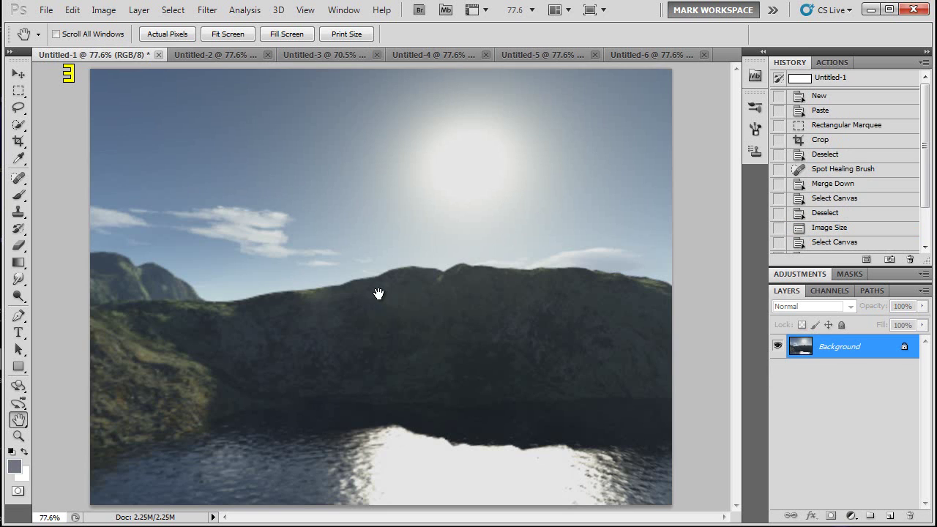
left_click(409, 56)
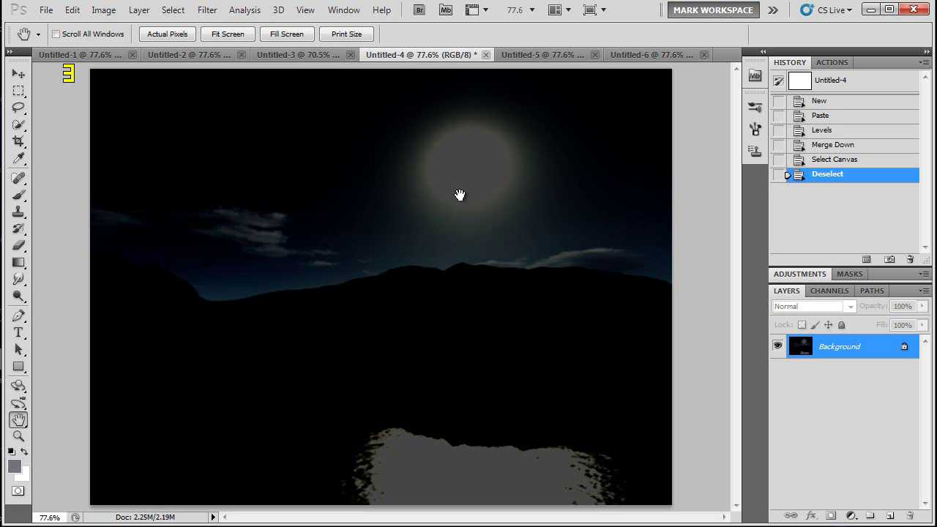
- Compare blurred Untitled-5 with sharp Untitled-4, ending on the blurred Untitled-5 stage
left_click(520, 56)
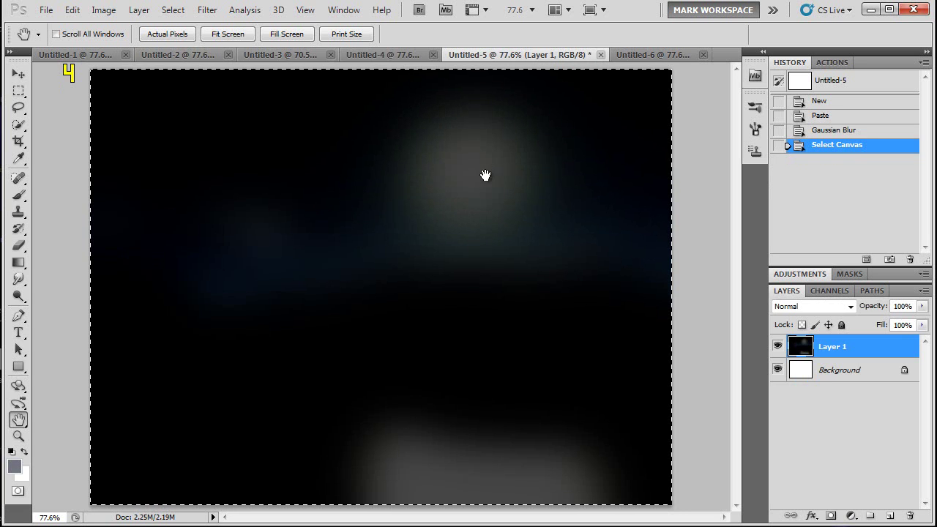
left_click(394, 55)
left_click(515, 55)
- On Untitled-6, hide and show the Screen-mode Layer 2 glow twice, leaving it visible
left_click(626, 59)
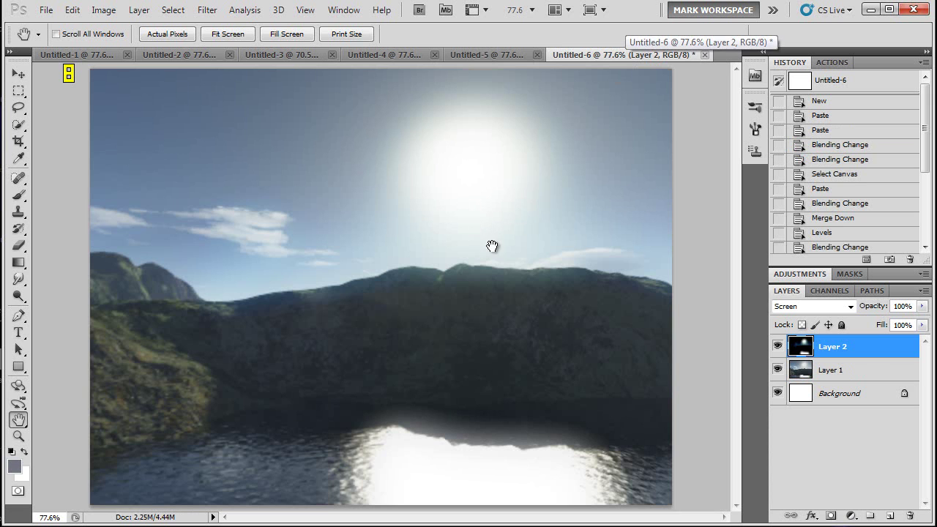
left_click(777, 348)
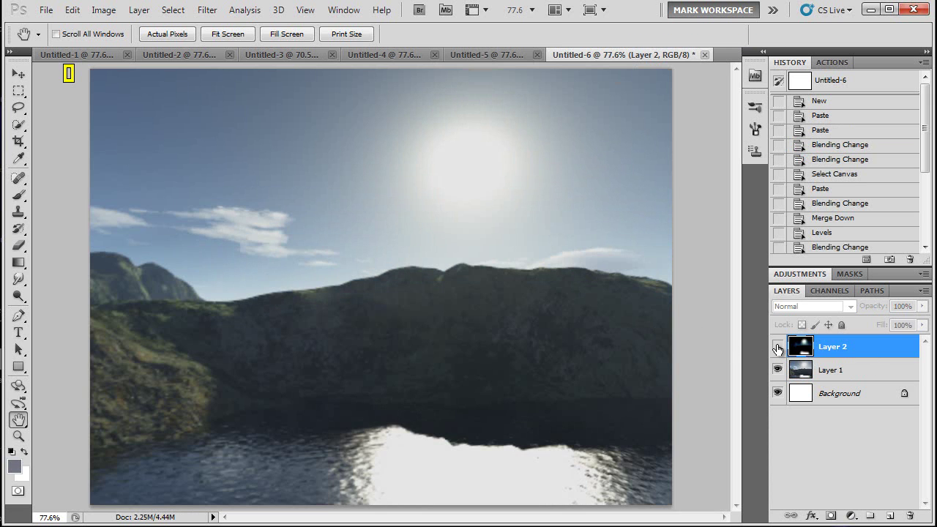
left_click(777, 348)
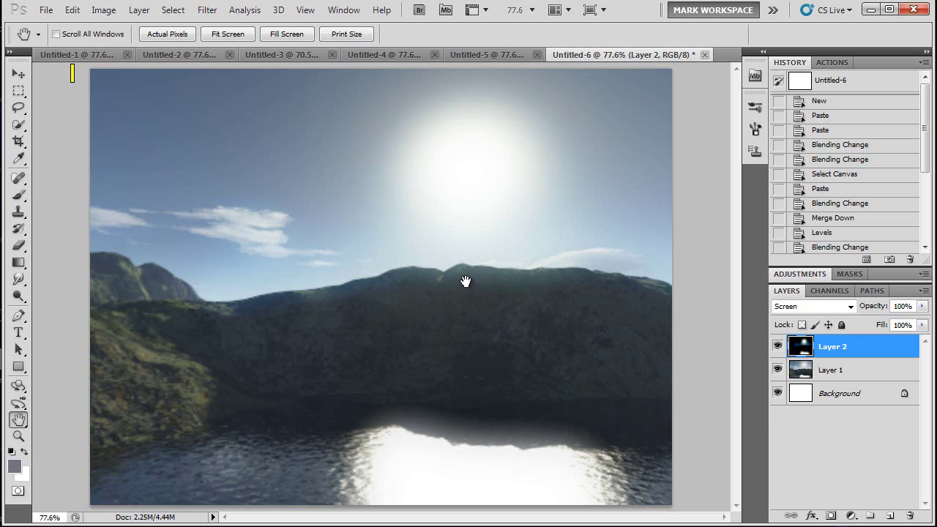
left_click(778, 346)
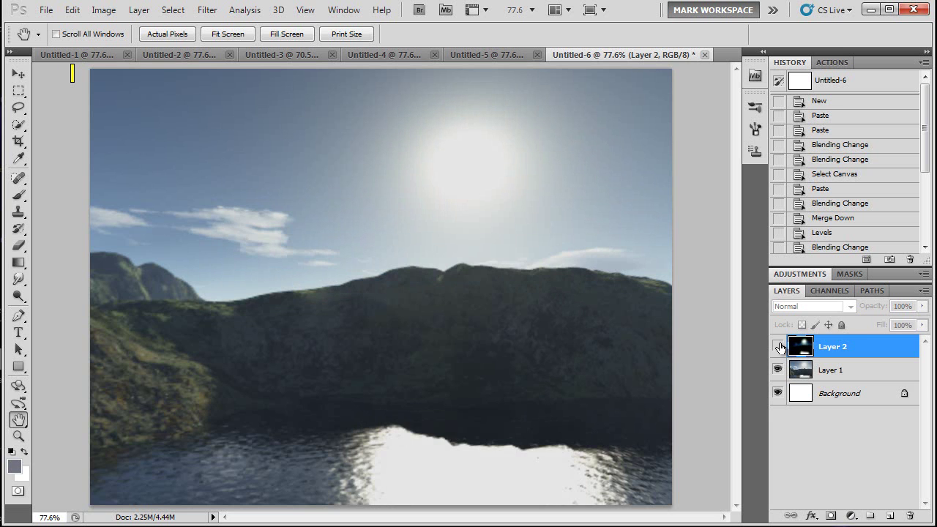
left_click(777, 346)
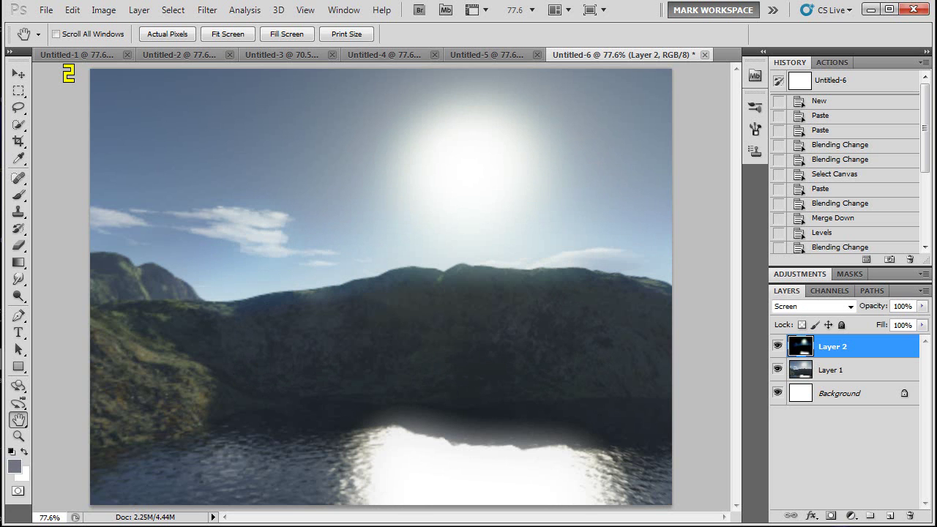
key("alt+Tab")
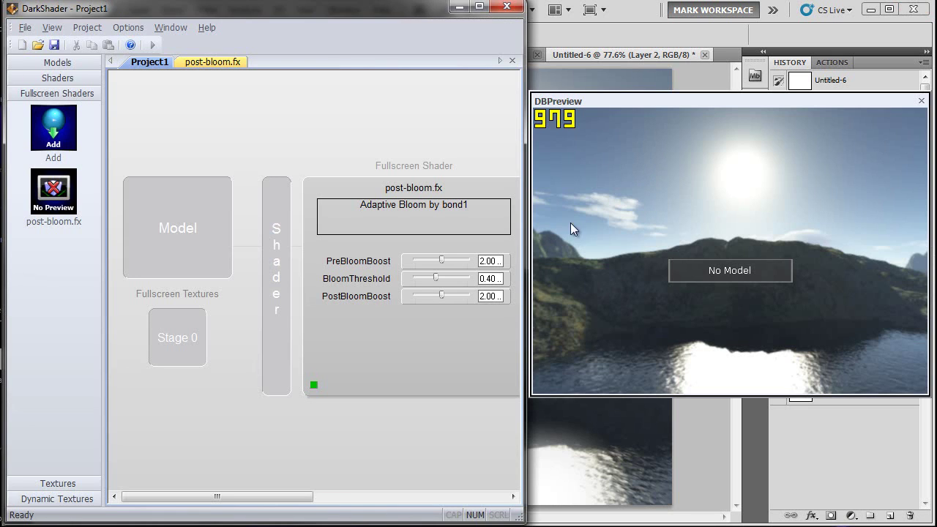
left_click(869, 10)
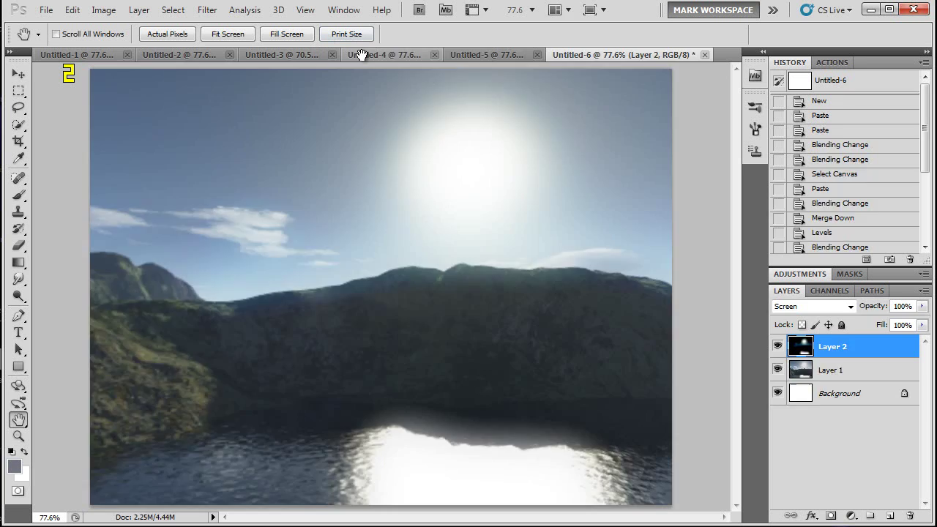
- Compare Untitled-4 and Untitled-5 against the DarkShader post-bloom.fx preview, ending on DarkShader
left_click(361, 56)
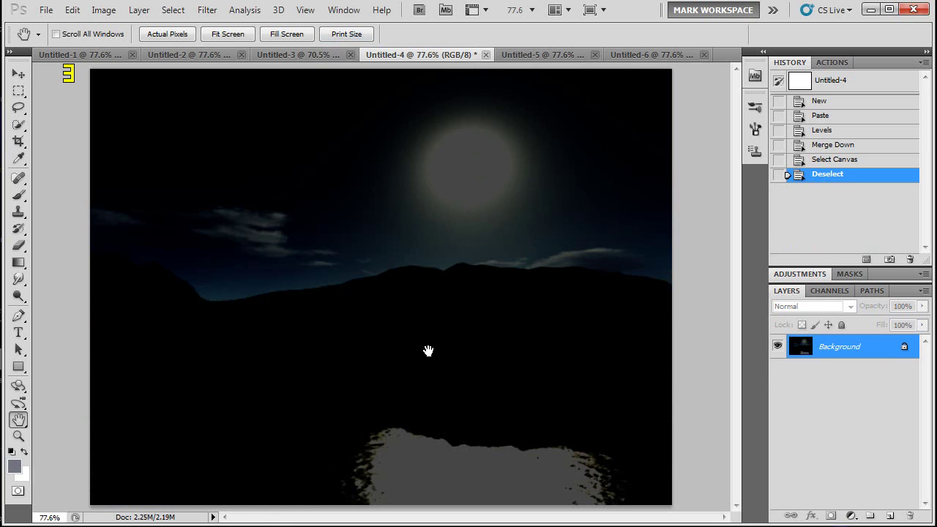
key("alt+Tab")
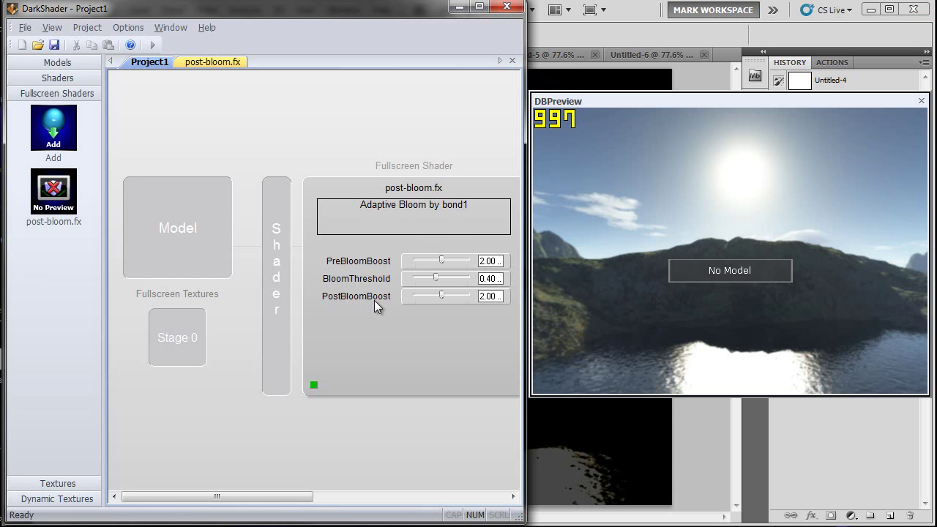
left_click(554, 63)
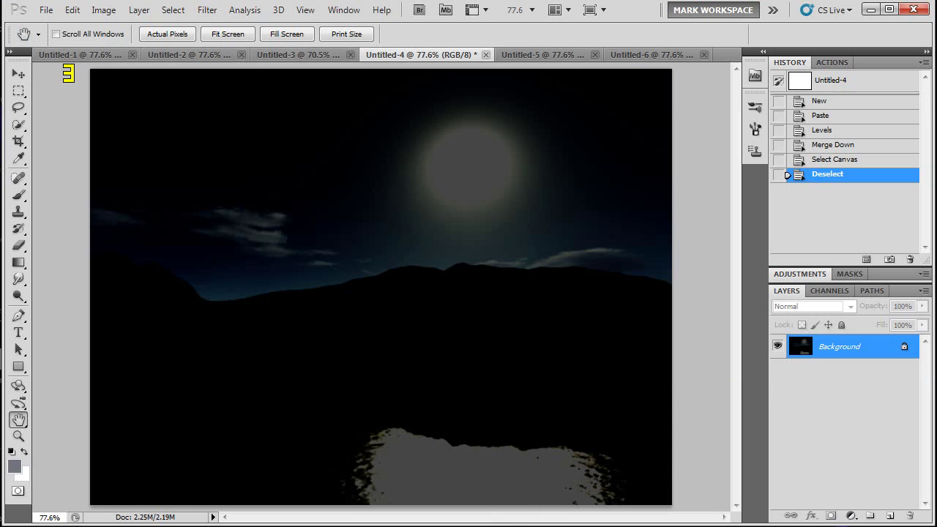
left_click(552, 54)
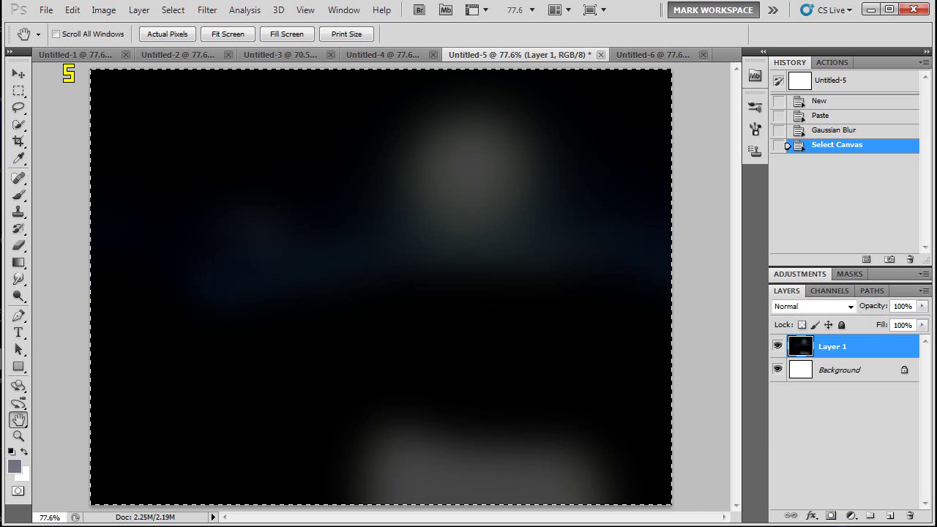
key("alt+Tab")
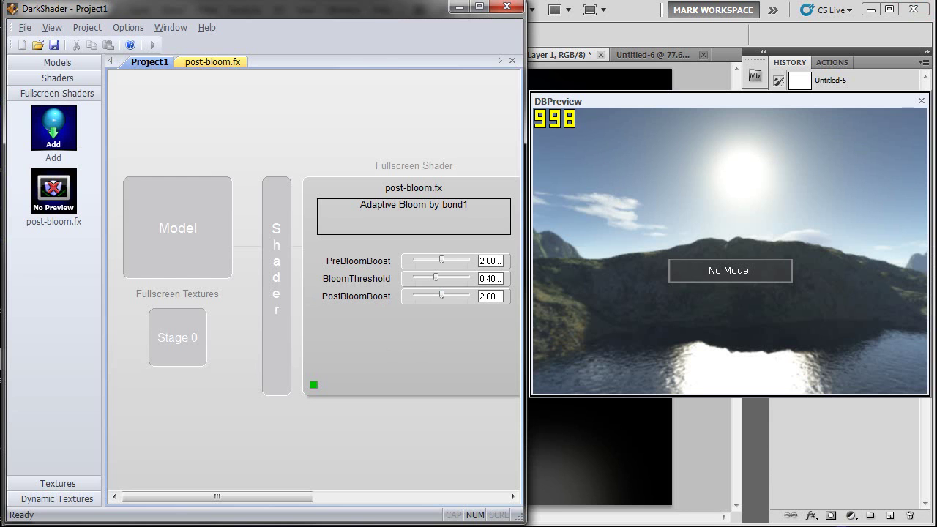
- Check the dark Untitled-4 stage, then return to the DarkShader lake-scene bloom preview
key("alt+Tab")
left_click(375, 56)
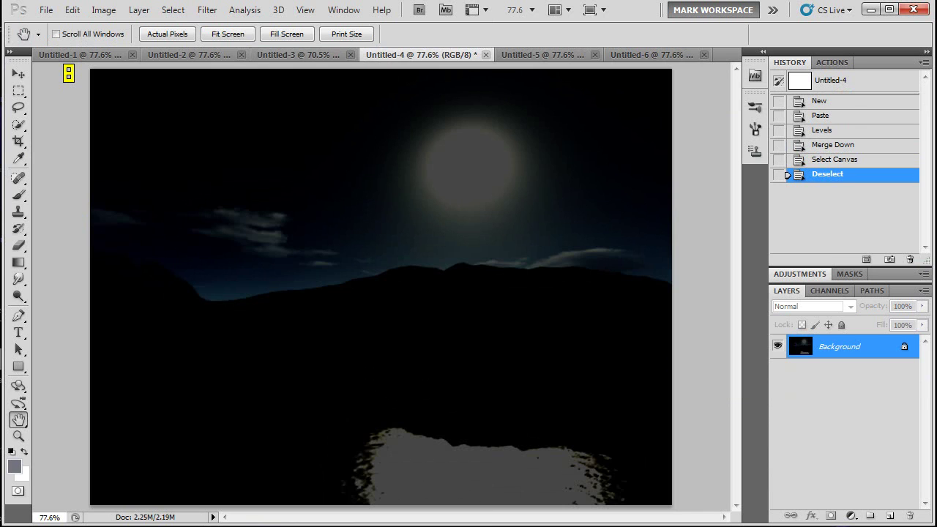
key("alt+Tab")
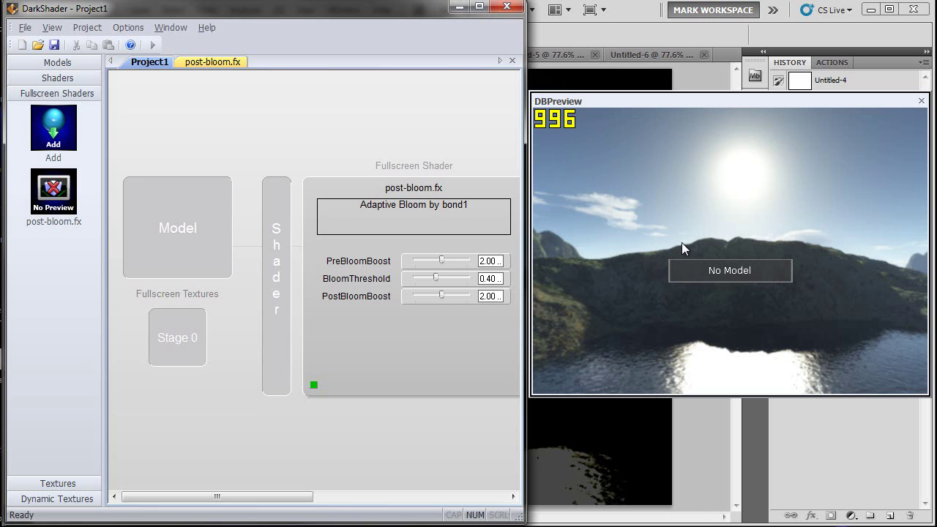
- Rotate the DBPreview camera toward the lake and mountains, then bring up FPS Creator's Metro Theater level
mouse_move(688, 242)
left_mouse_down()
mouse_move(690, 264)
mouse_move(691, 243)
left_mouse_up()
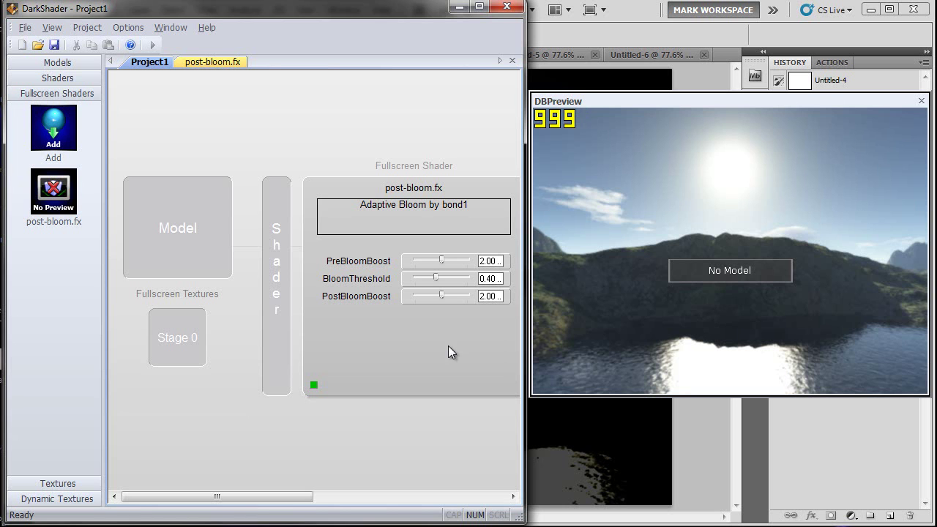
left_click_drag(644, 239, 605, 259)
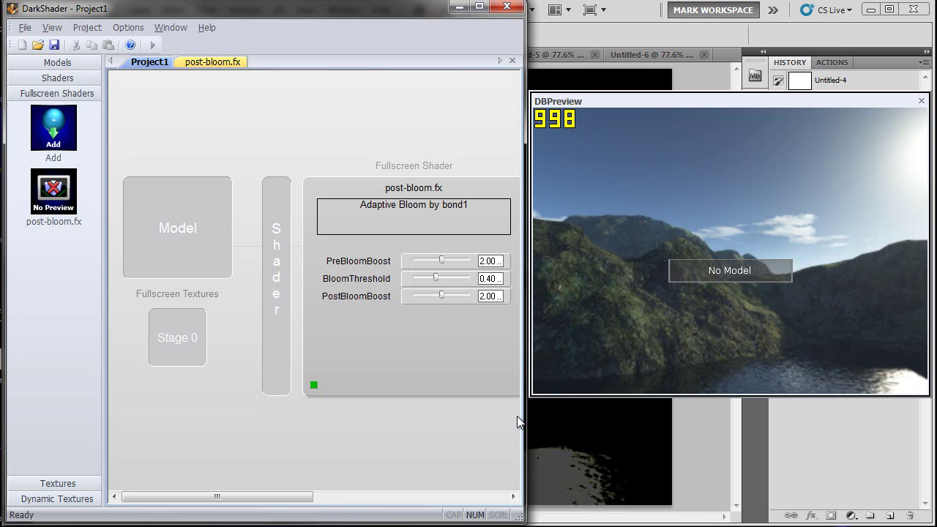
key("alt+Tab")
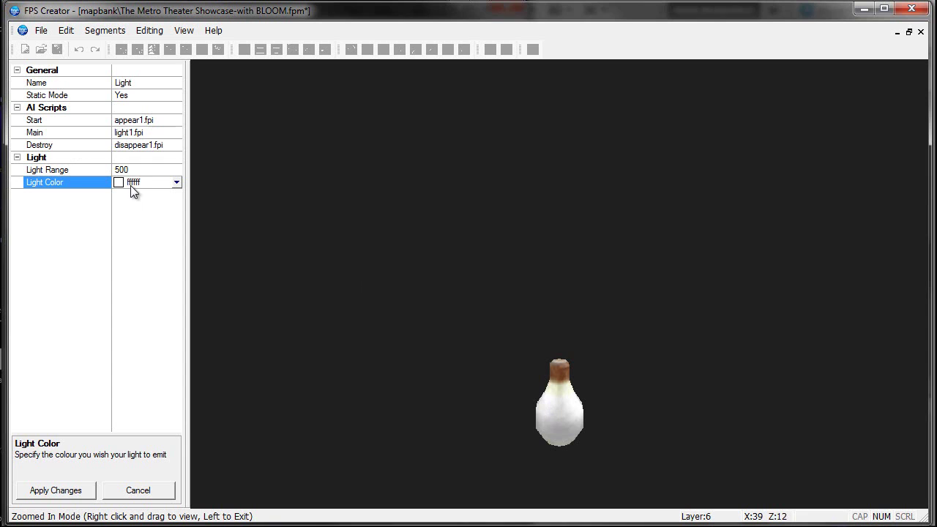
- Set the light's colour via Other... to grey 168, 168, 168 by lowering luminance to 159
left_click(138, 489)
left_click(532, 324)
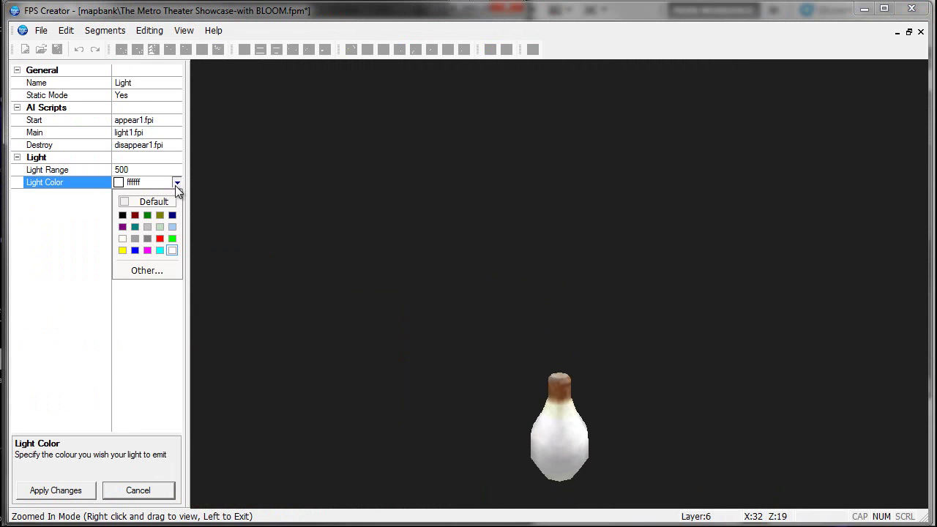
left_click(152, 269)
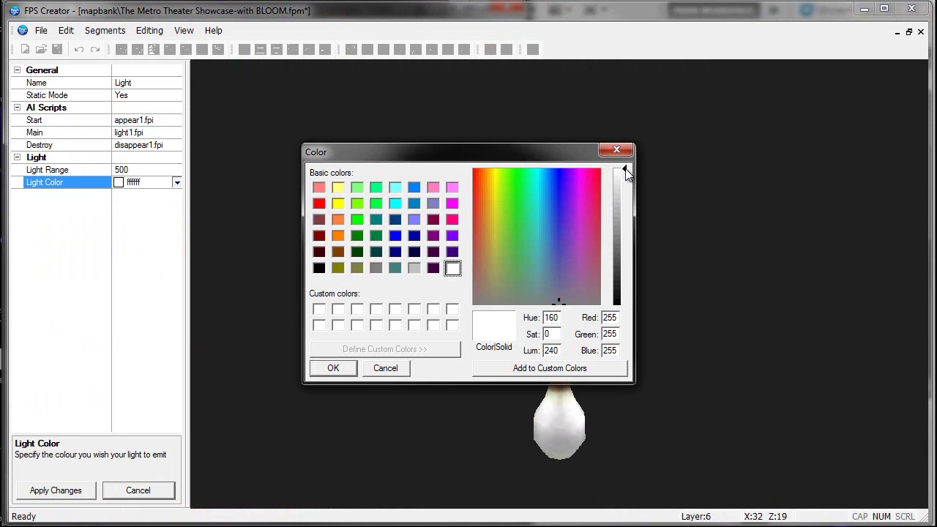
left_click_drag(626, 172, 628, 215)
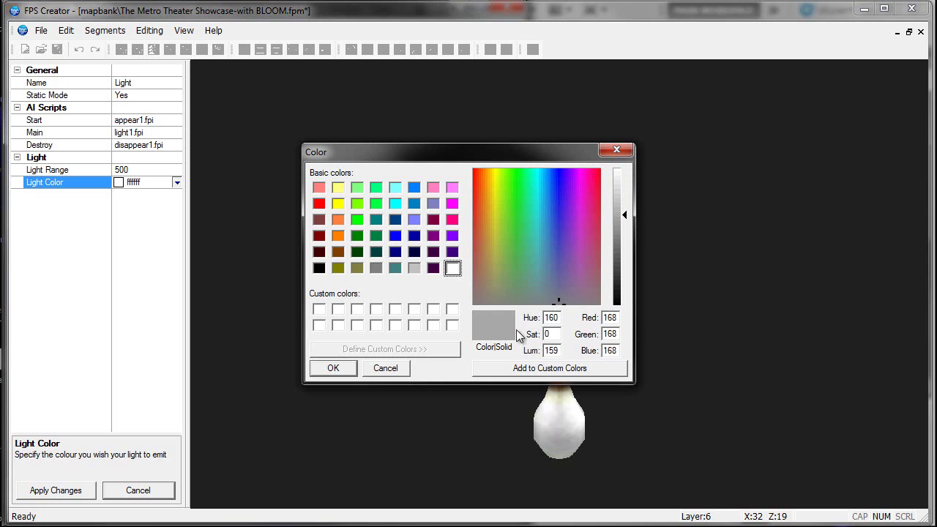